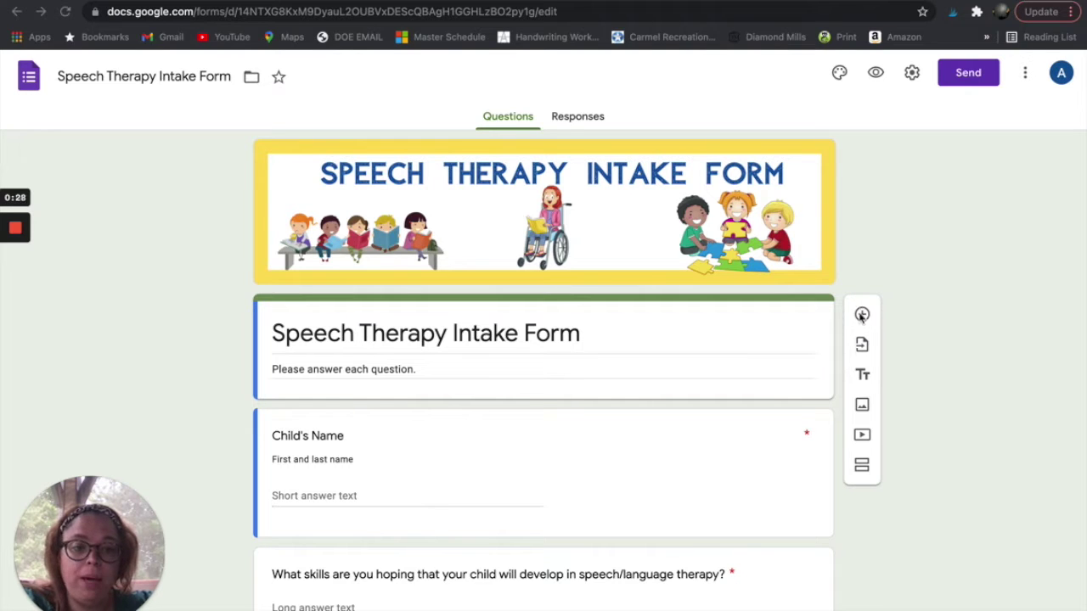
scroll(559, 536, "down", 5)
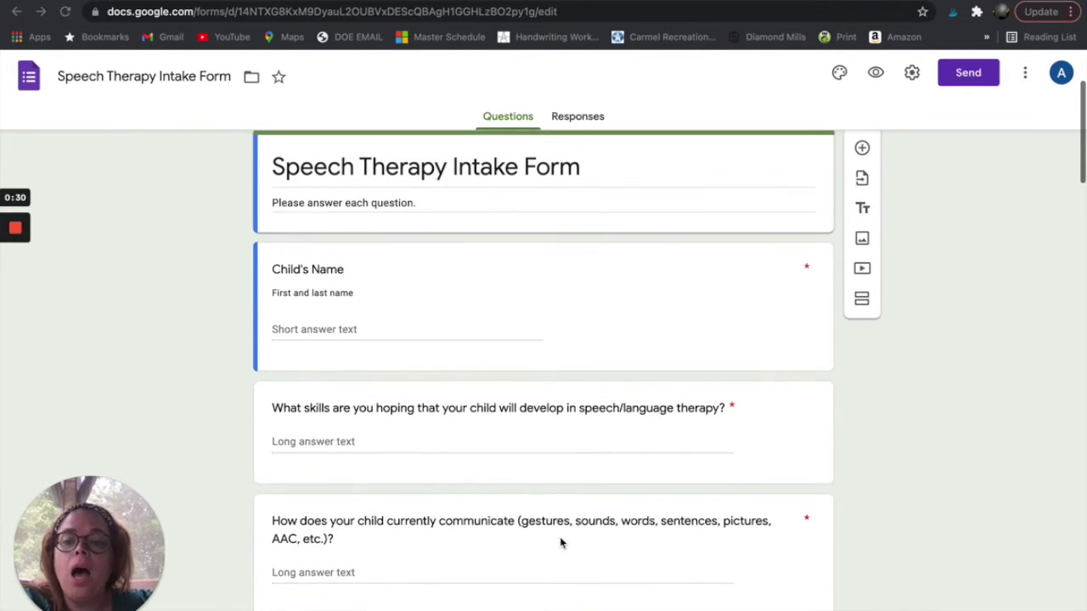
scroll(492, 444, "down", 2)
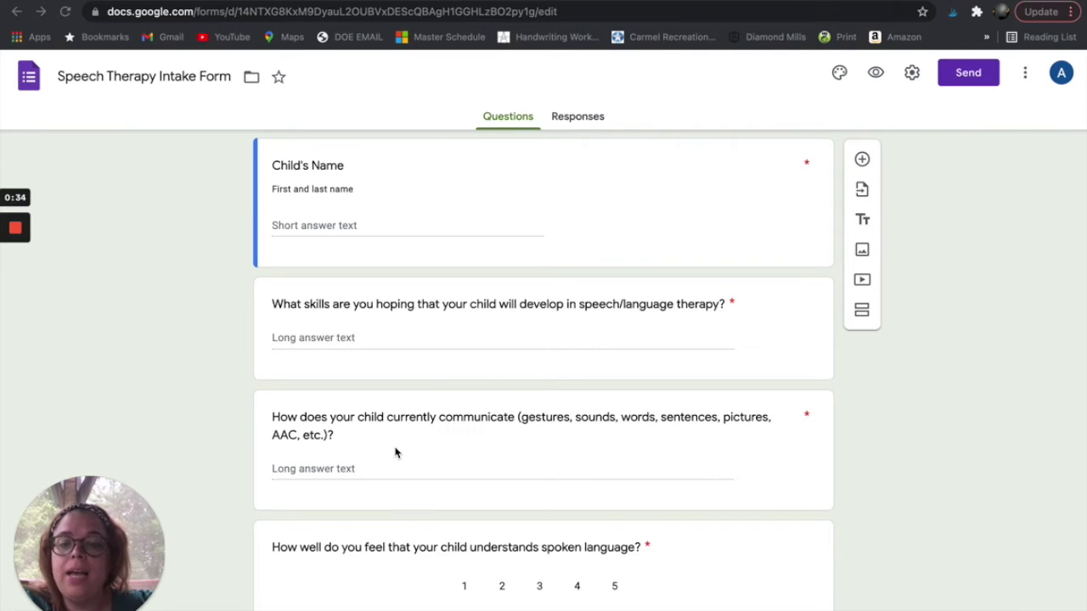
scroll(395, 453, "down", 3)
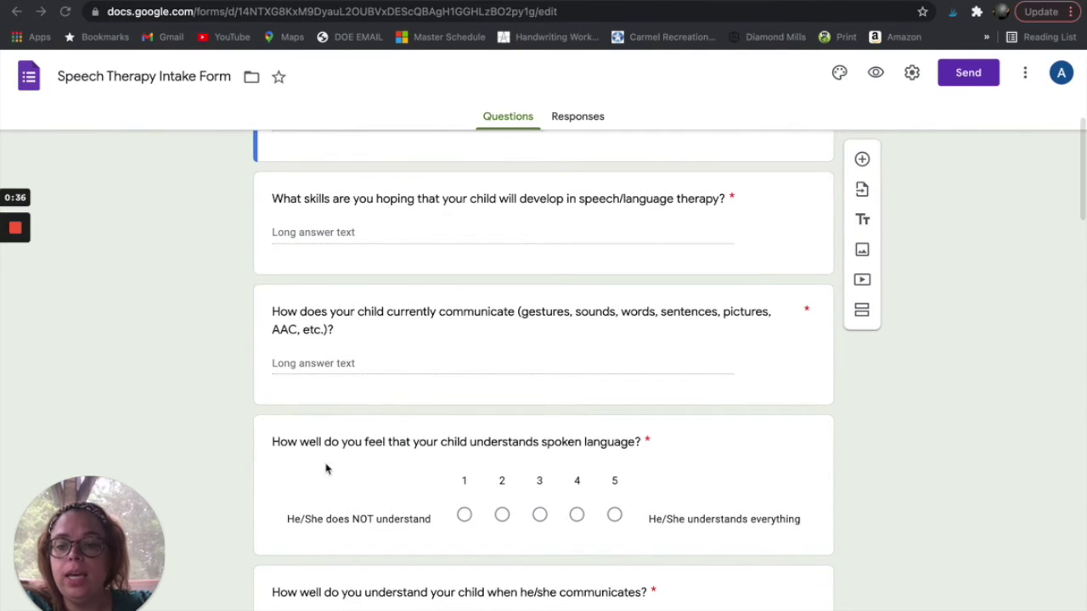
scroll(340, 488, "down", 5)
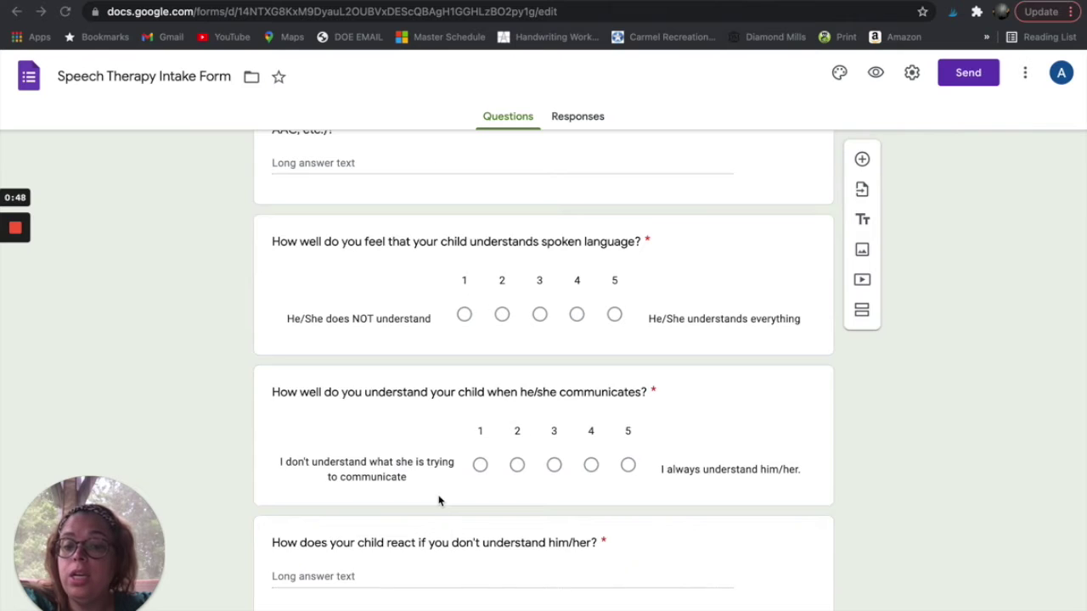
scroll(439, 501, "down", 5)
scroll(439, 499, "down", 2)
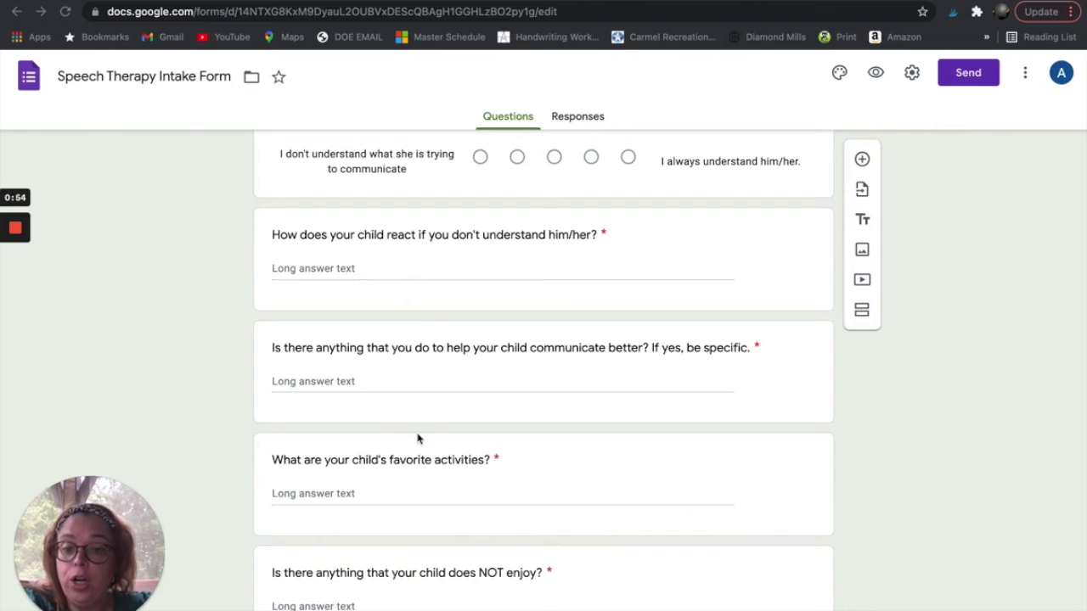
scroll(417, 438, "down", 2)
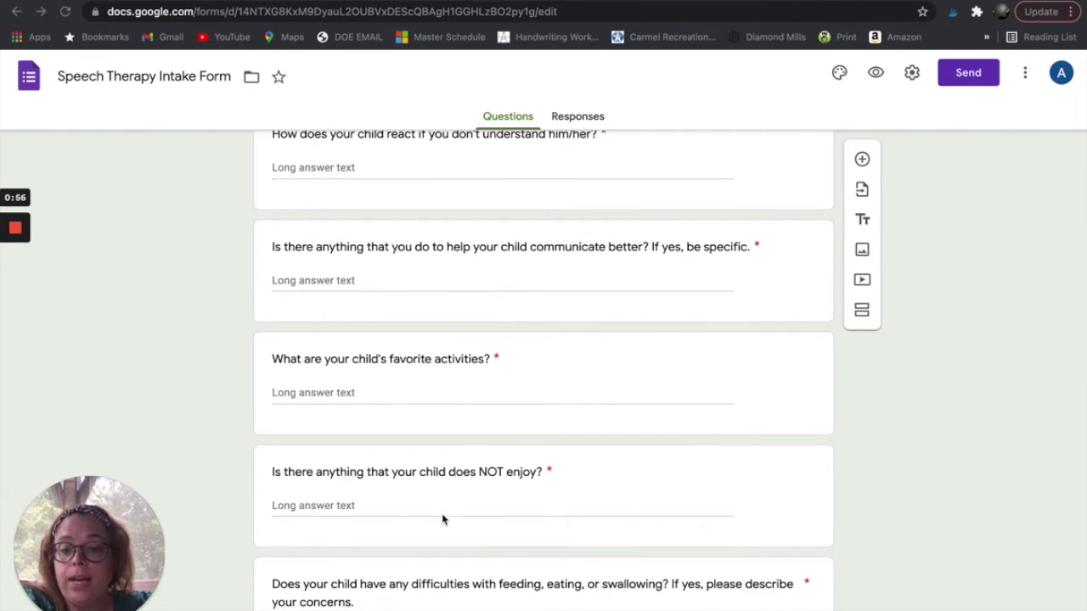
scroll(456, 500, "down", 3)
scroll(456, 500, "down", 2)
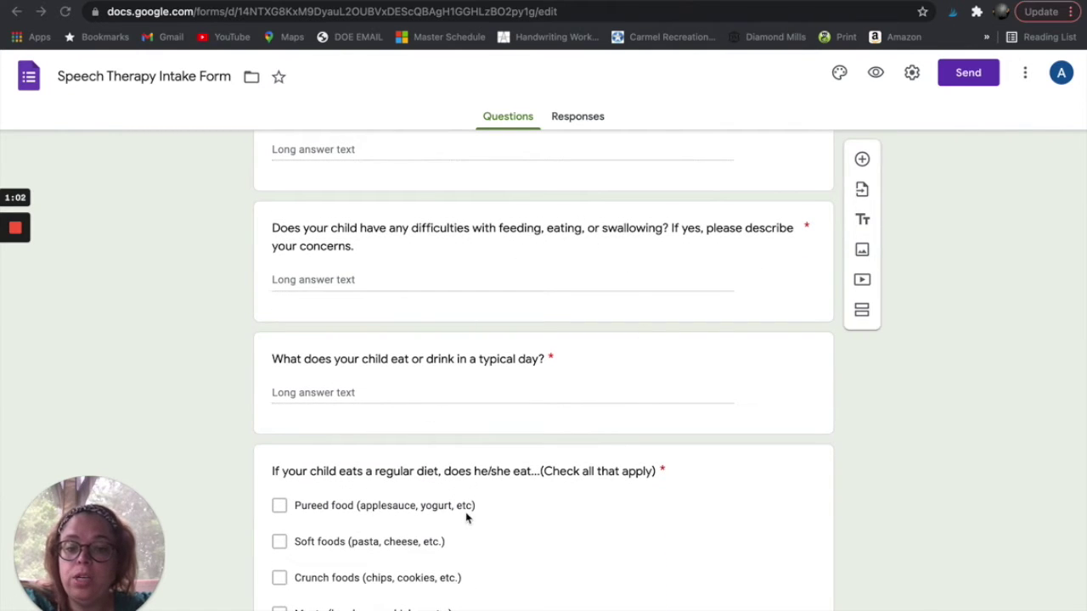
scroll(465, 516, "down", 7)
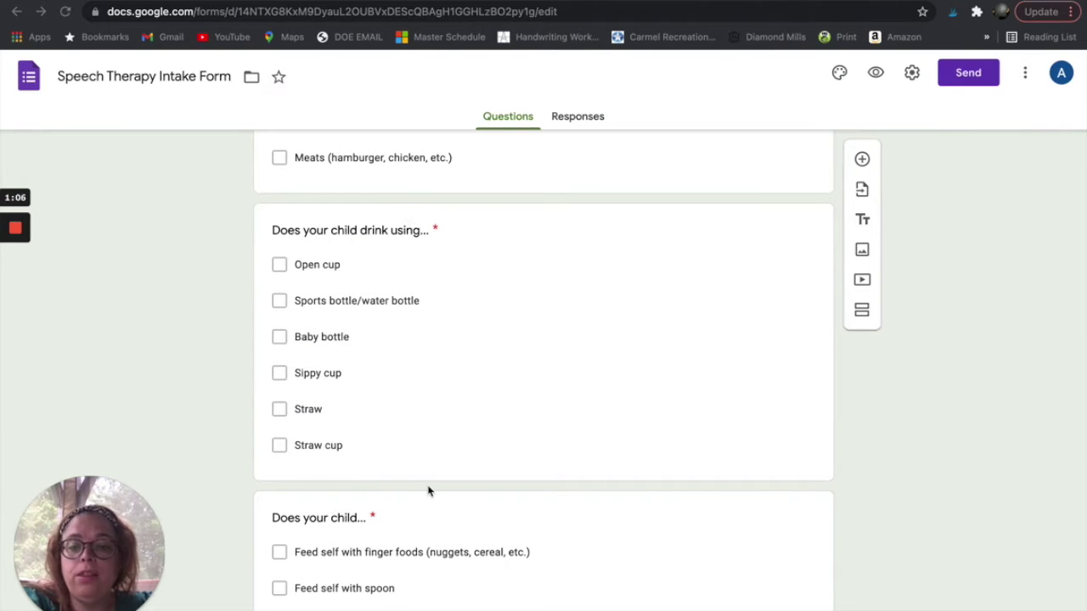
scroll(428, 491, "down", 2)
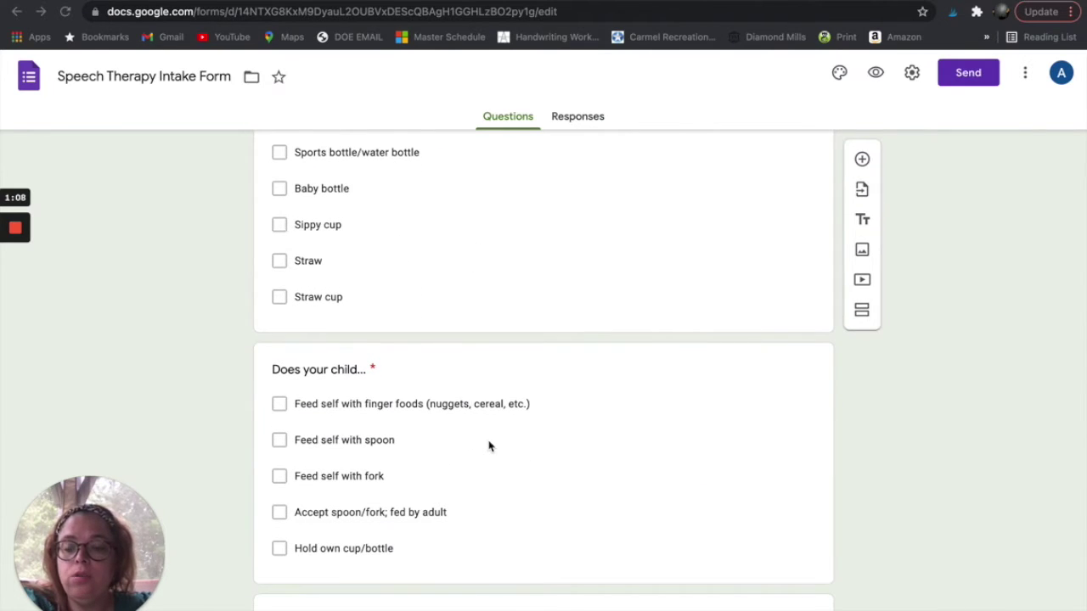
scroll(489, 445, "down", 4)
scroll(489, 446, "down", 3)
scroll(489, 446, "down", 5)
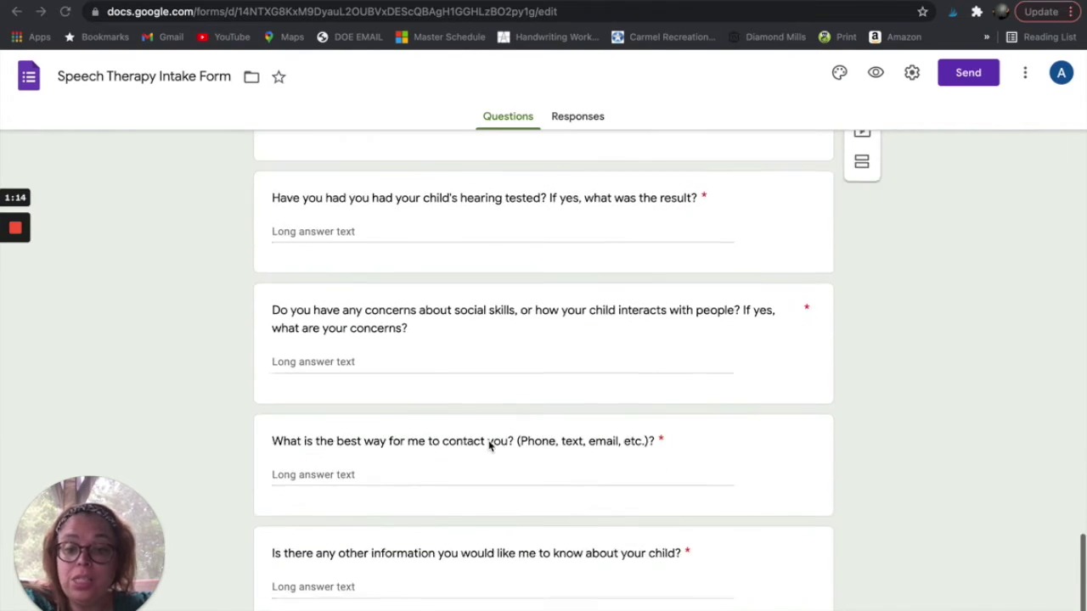
scroll(488, 446, "down", 1)
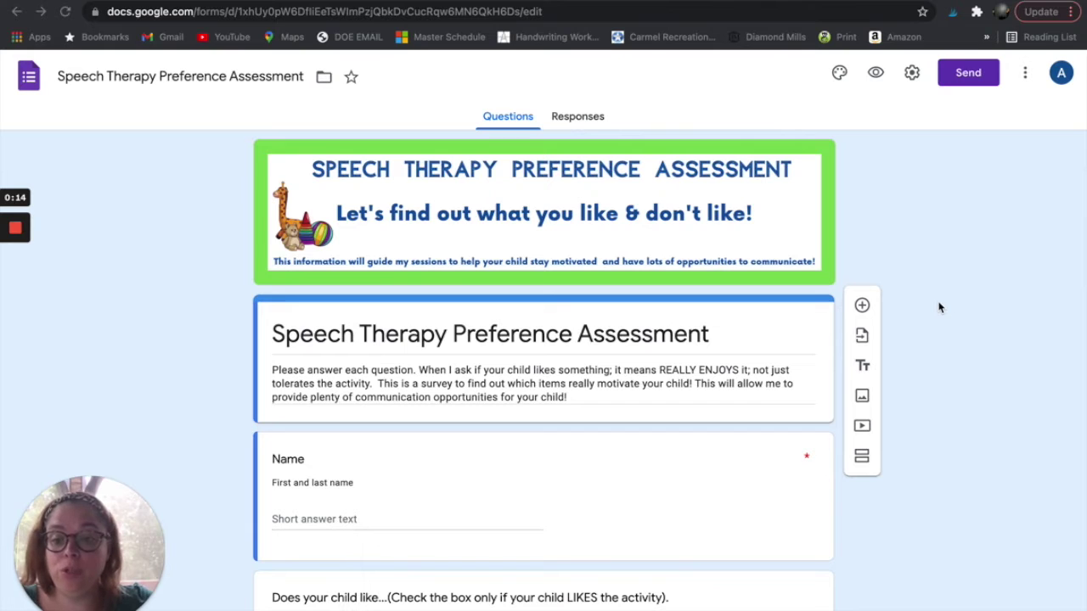
Scroll down through the Preference Assessment's liked-activities checklist and favorite-things questions.
scroll(934, 355, "down", 3)
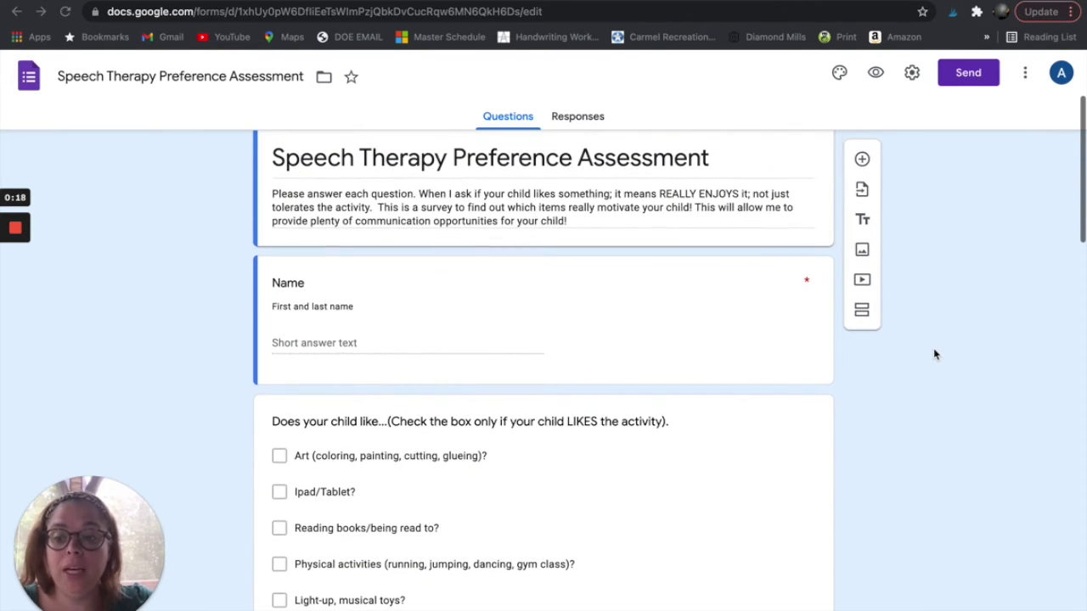
scroll(934, 354, "down", 4)
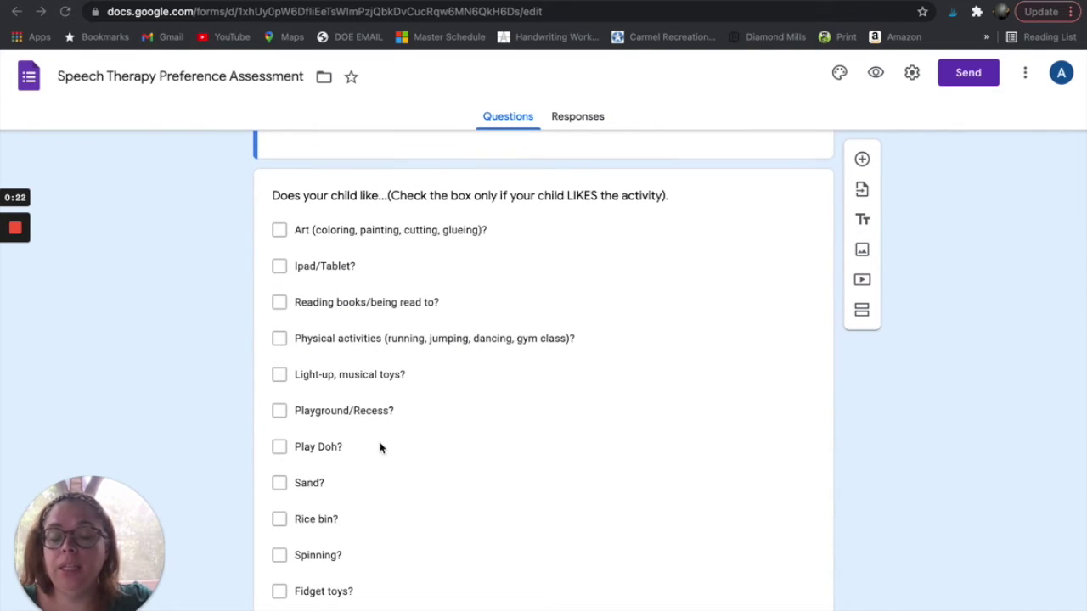
scroll(393, 540, "down", 4)
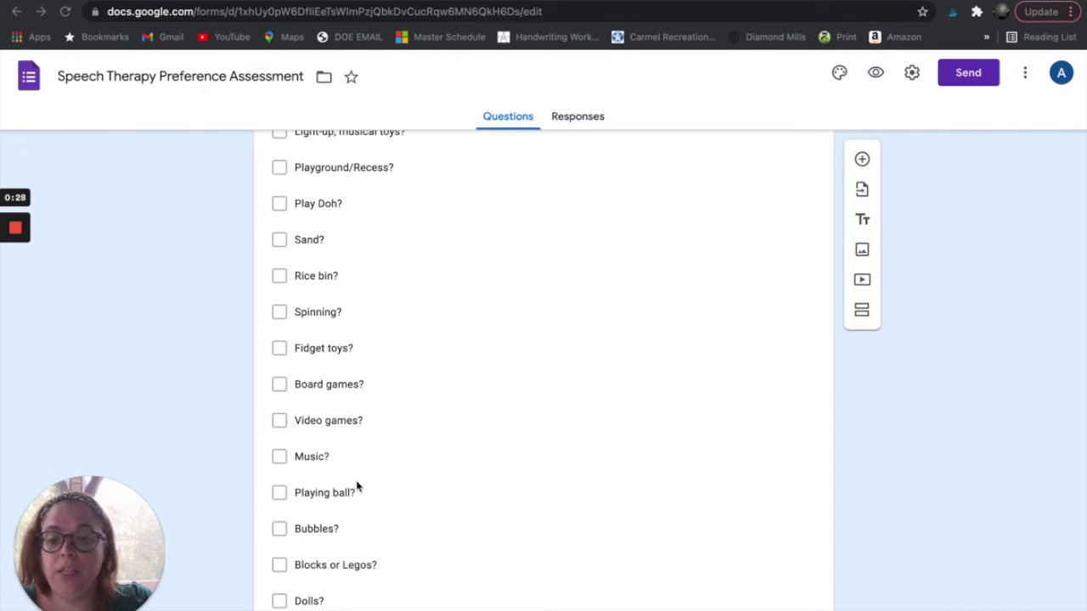
scroll(357, 485, "down", 2)
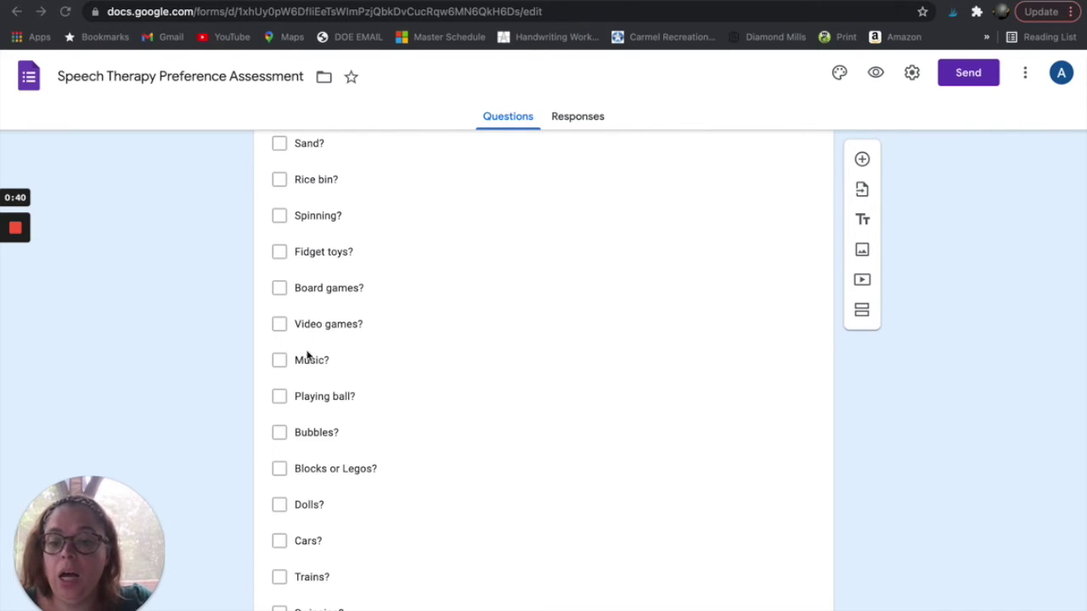
scroll(308, 355, "down", 2)
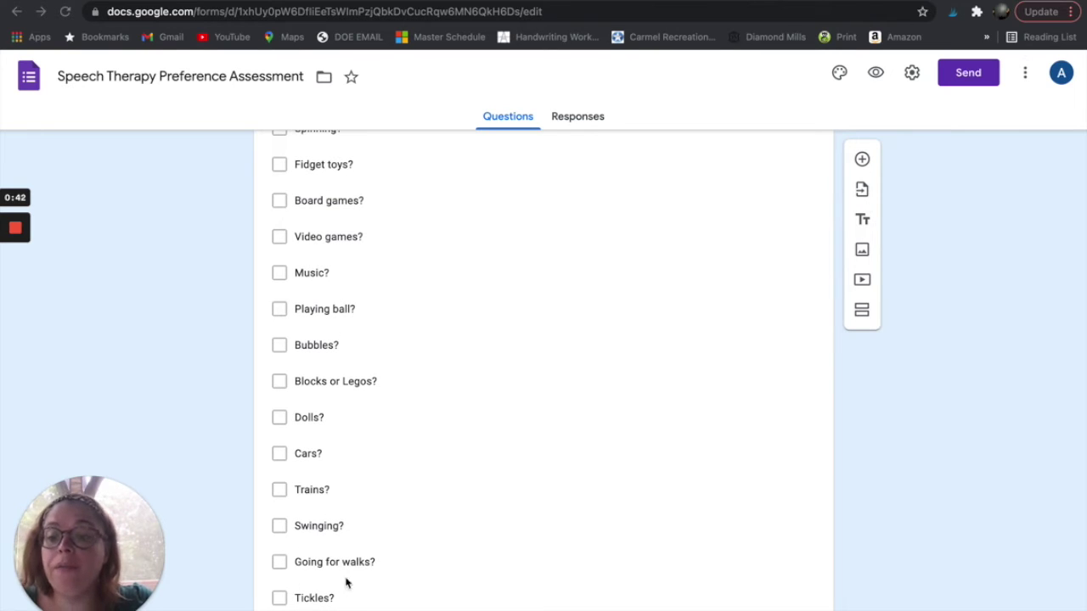
scroll(318, 566, "down", 3)
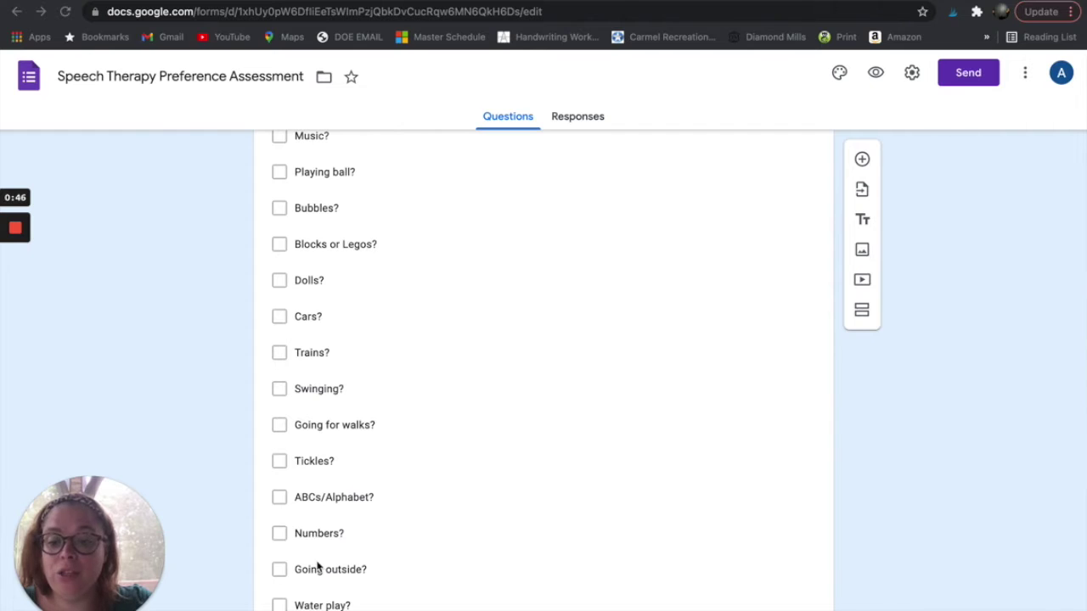
scroll(317, 566, "down", 3)
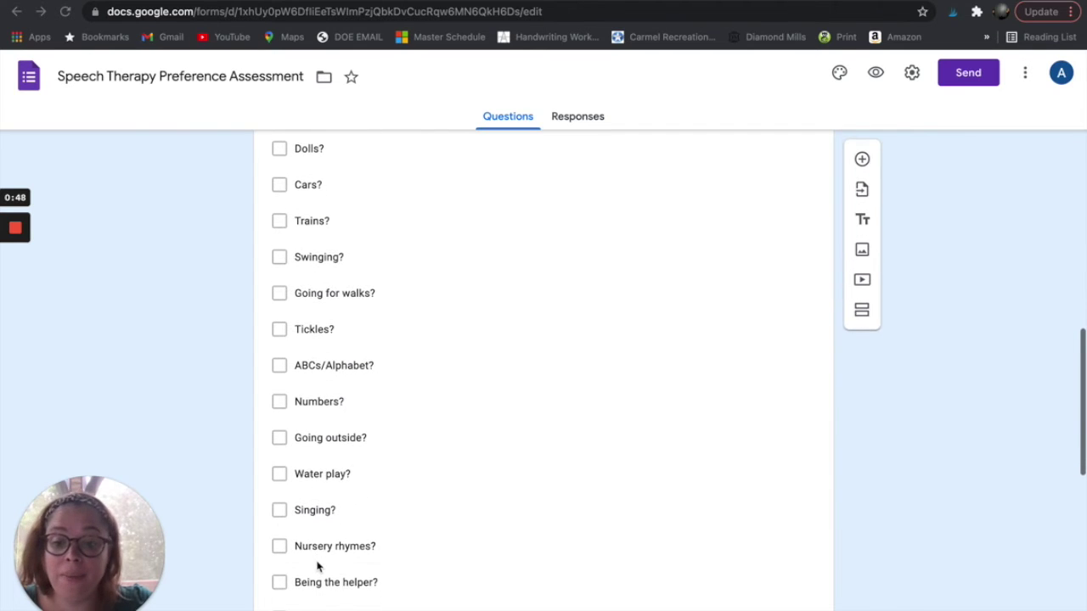
scroll(318, 566, "down", 5)
scroll(318, 567, "down", 2)
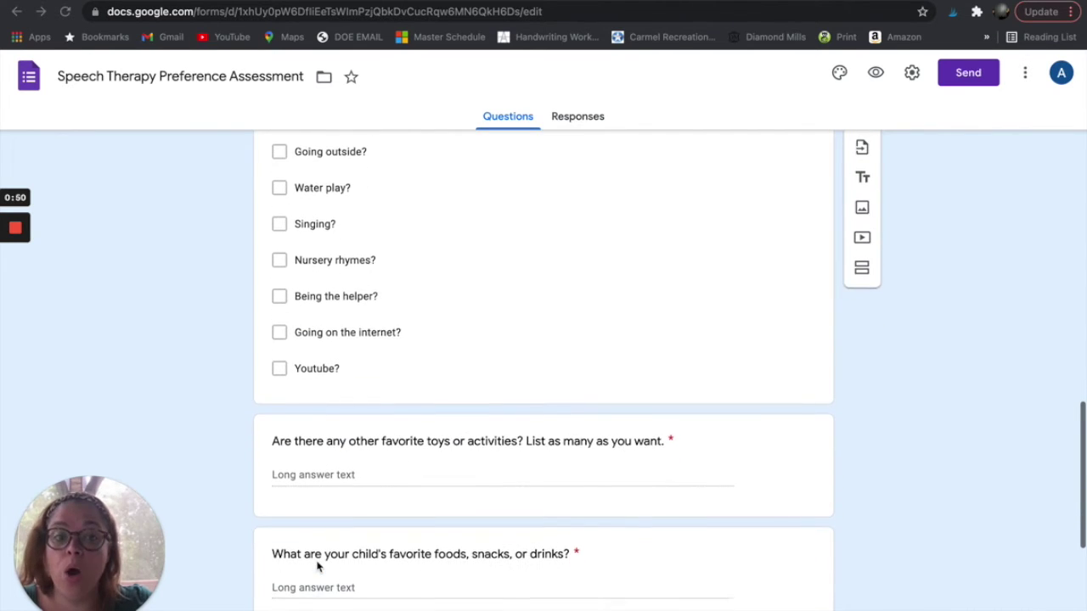
scroll(317, 567, "down", 3)
scroll(317, 566, "down", 2)
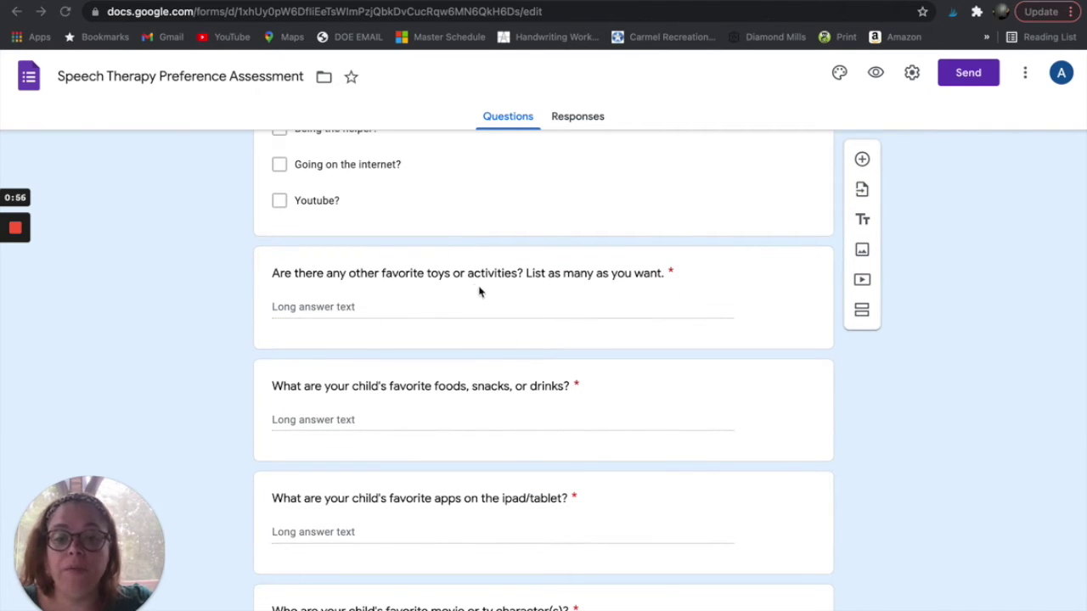
scroll(465, 433, "down", 5)
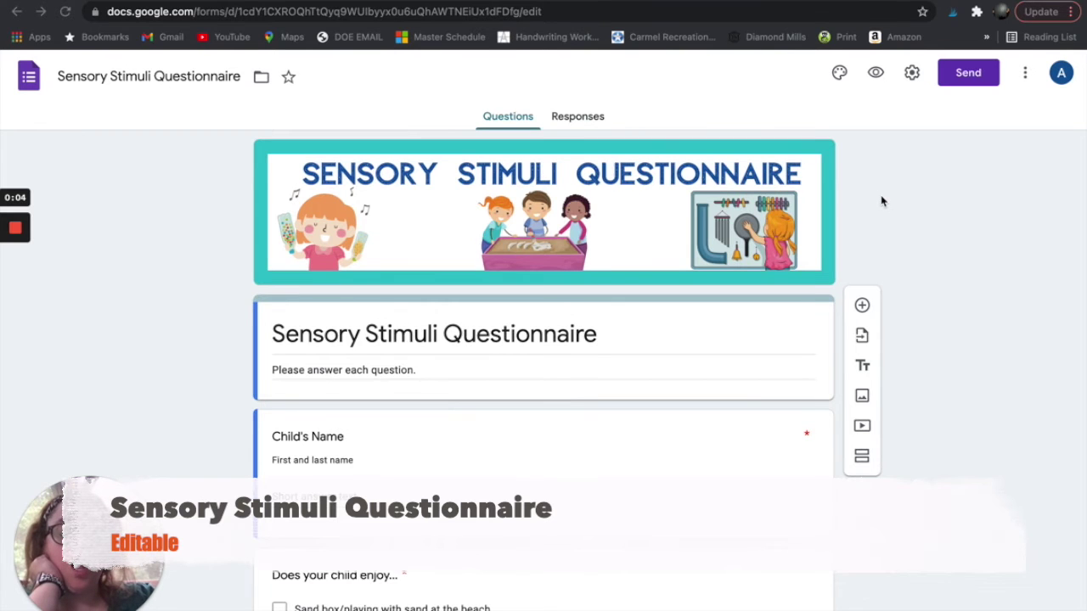
scroll(882, 201, "down", 1)
scroll(882, 202, "up", 1)
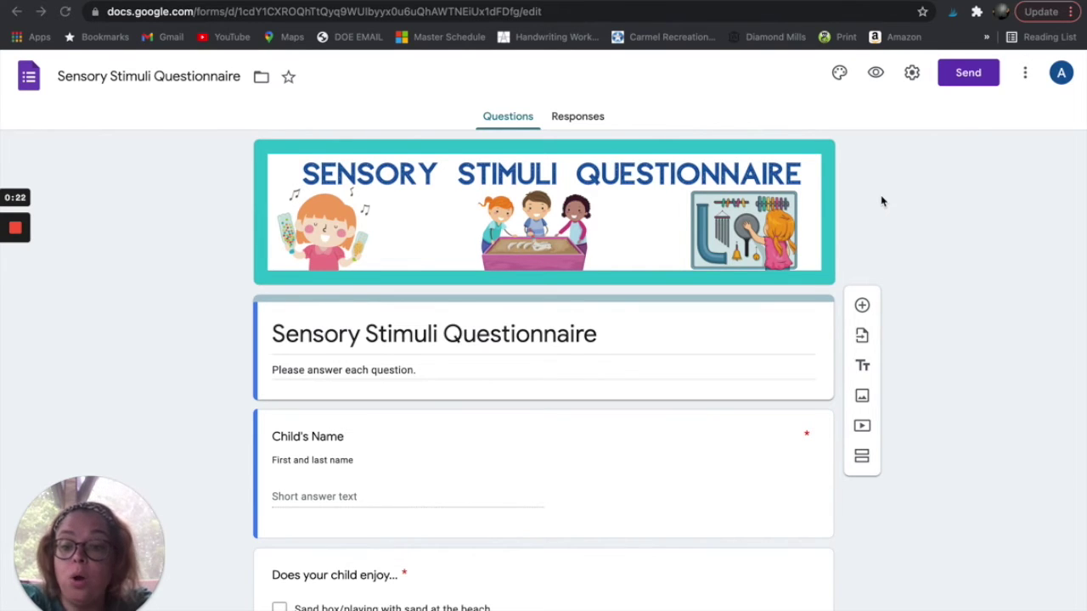
scroll(679, 455, "down", 5)
scroll(679, 456, "down", 1)
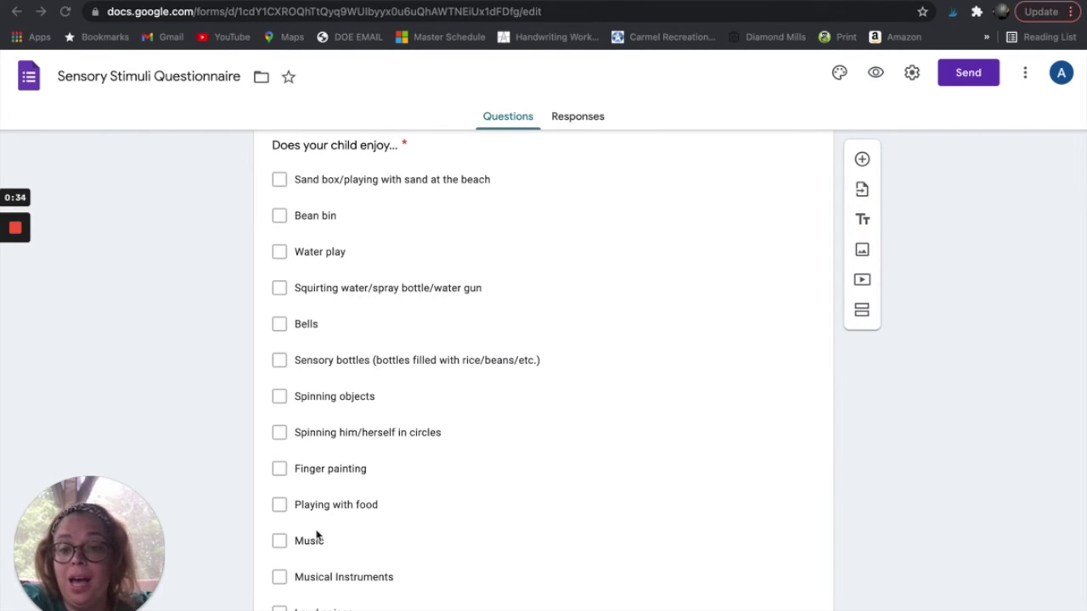
scroll(316, 535, "down", 4)
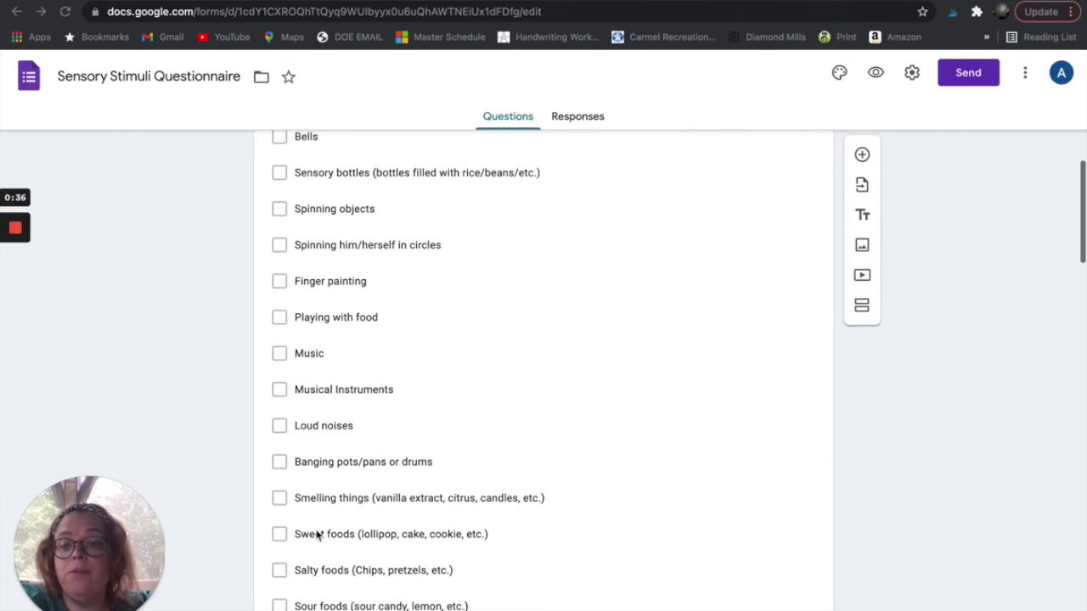
scroll(315, 535, "down", 2)
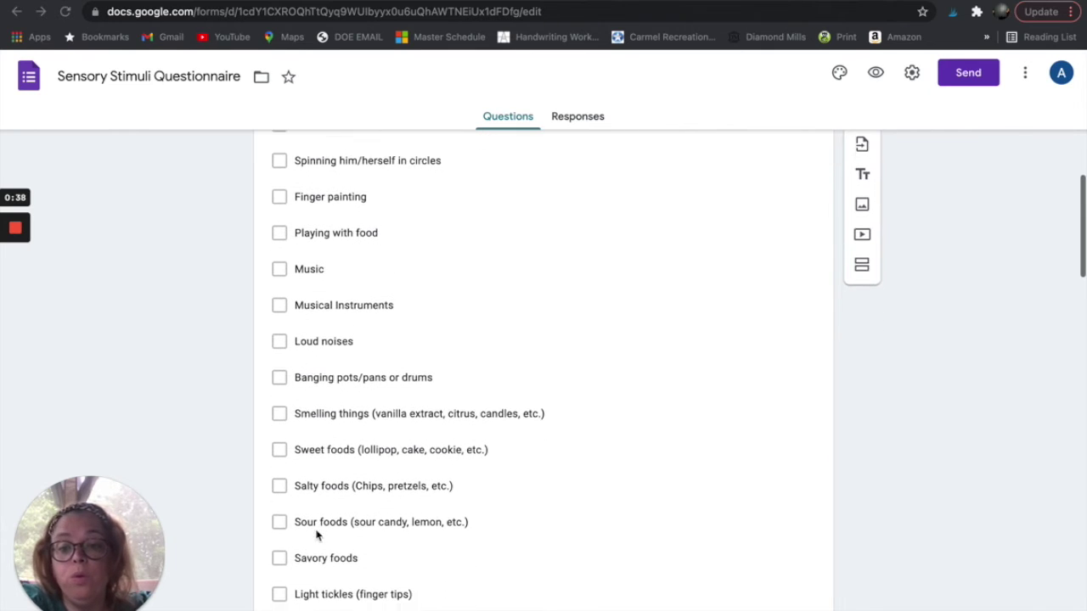
scroll(316, 535, "down", 2)
scroll(316, 532, "down", 1)
scroll(316, 535, "down", 2)
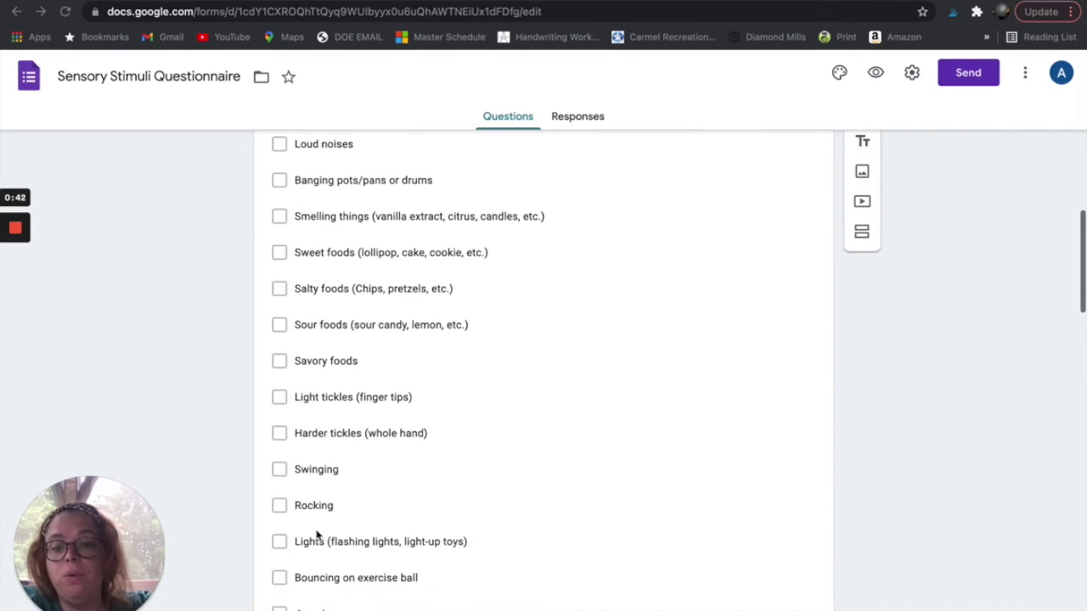
scroll(316, 533, "down", 1)
scroll(316, 532, "down", 2)
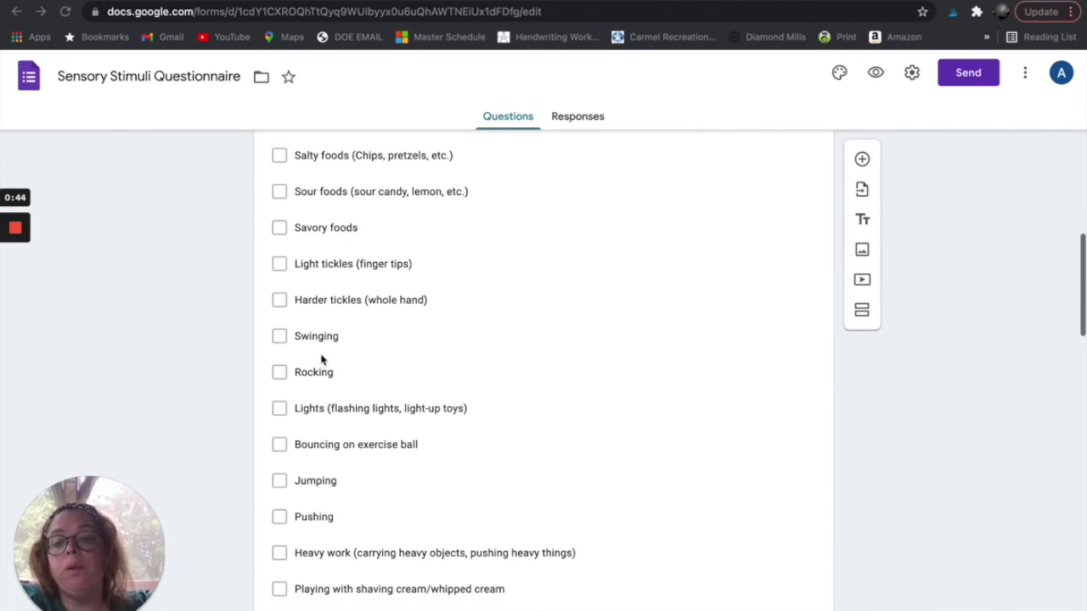
scroll(370, 458, "down", 6)
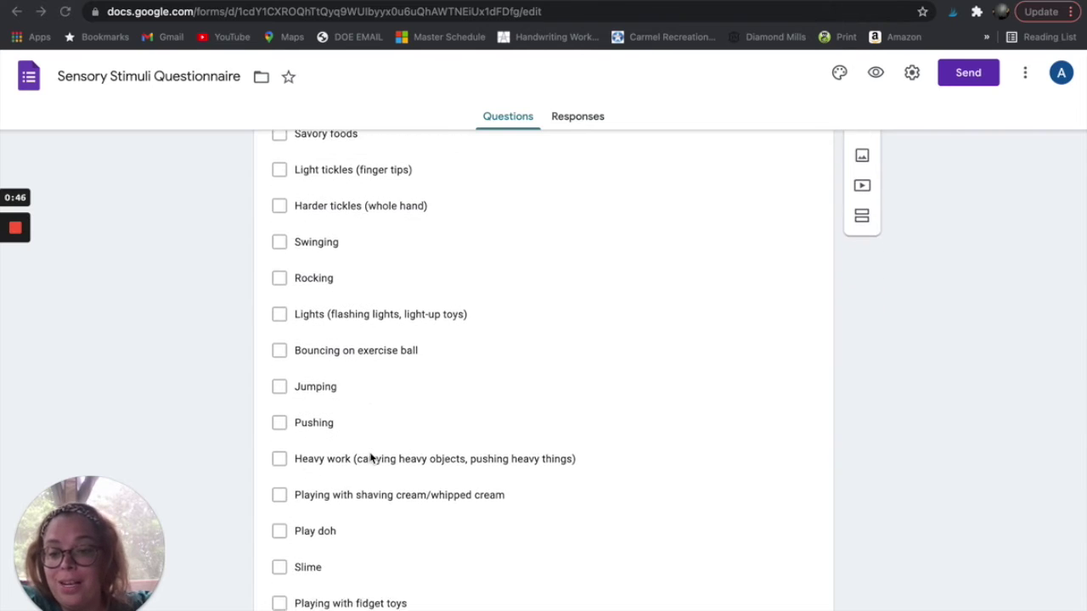
scroll(370, 458, "down", 4)
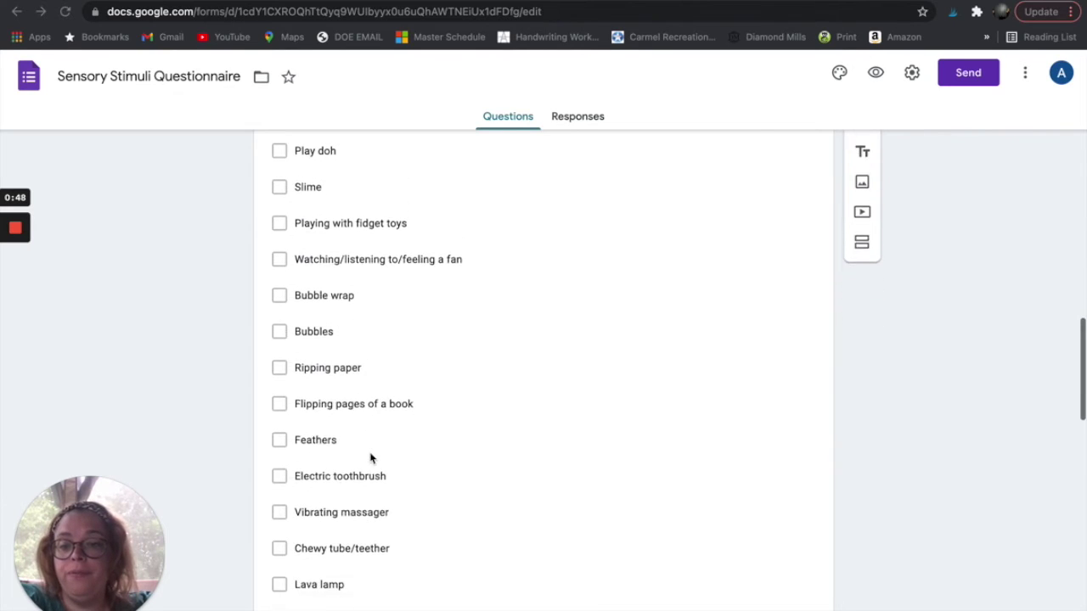
scroll(383, 332, "down", 3)
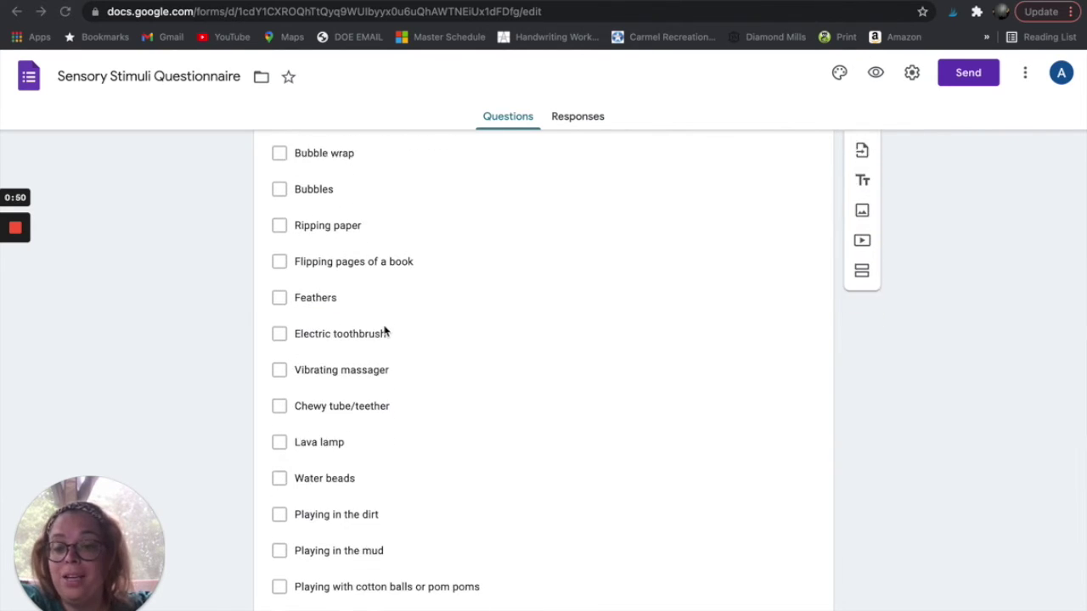
scroll(384, 331, "down", 4)
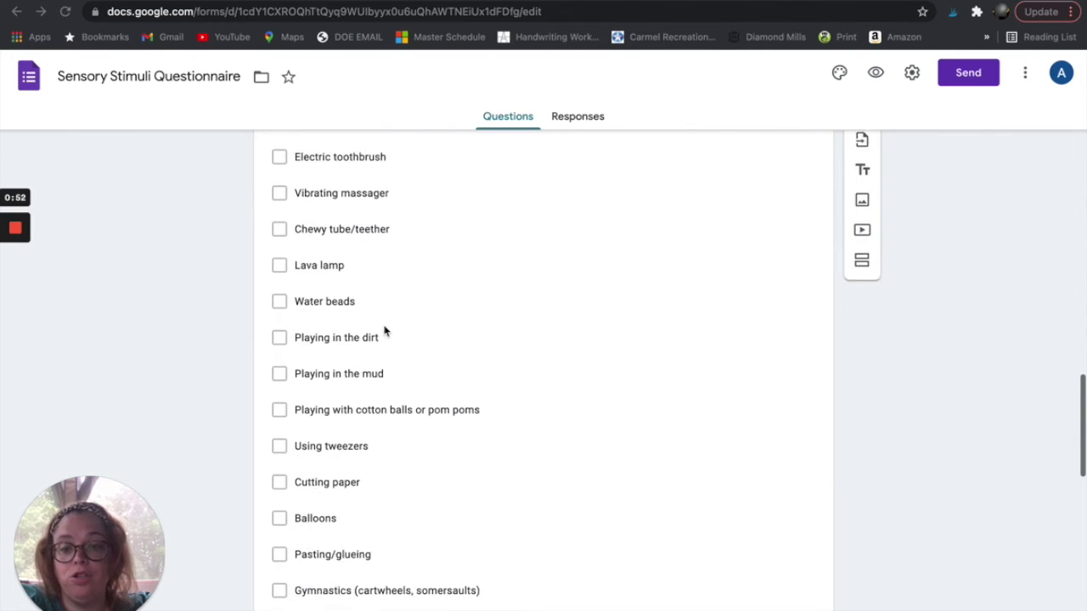
scroll(384, 331, "down", 1)
scroll(383, 331, "down", 9)
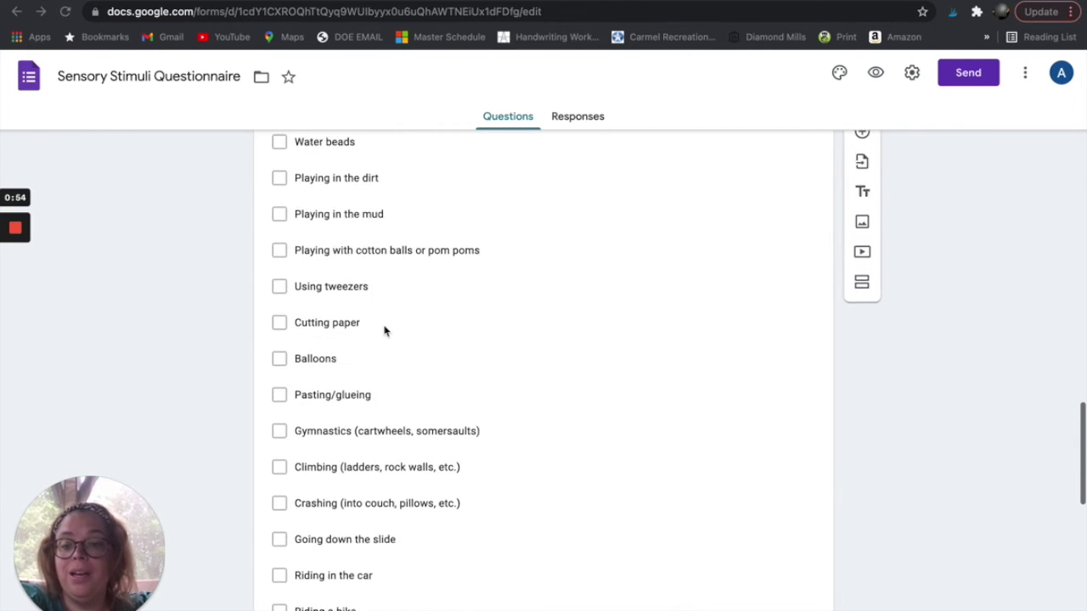
scroll(384, 331, "down", 13)
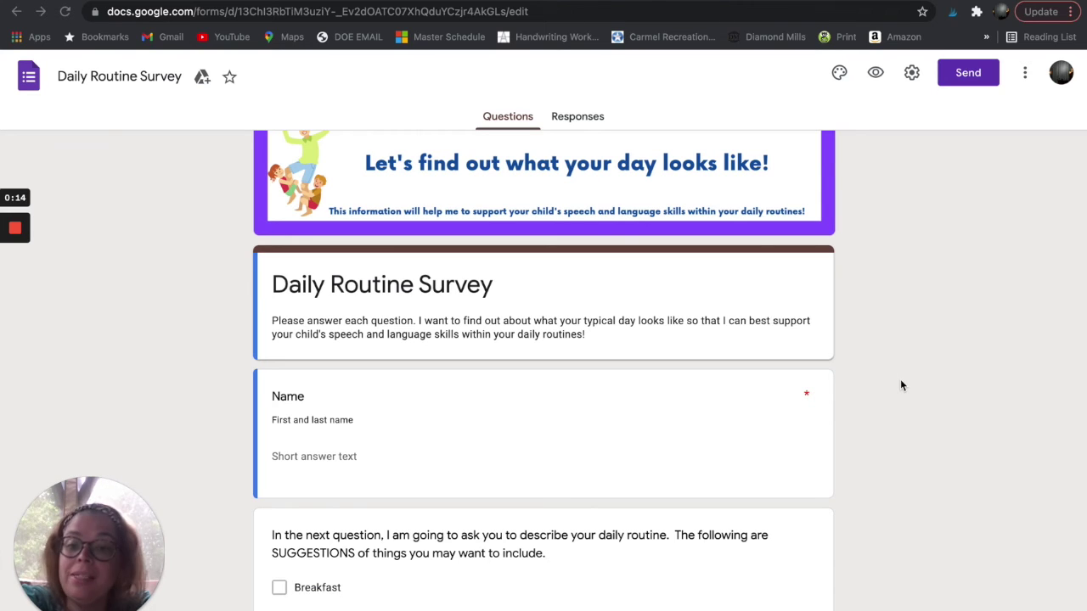
Scroll down through the Daily Routine Survey's routine checklist questions.
scroll(895, 378, "down", 5)
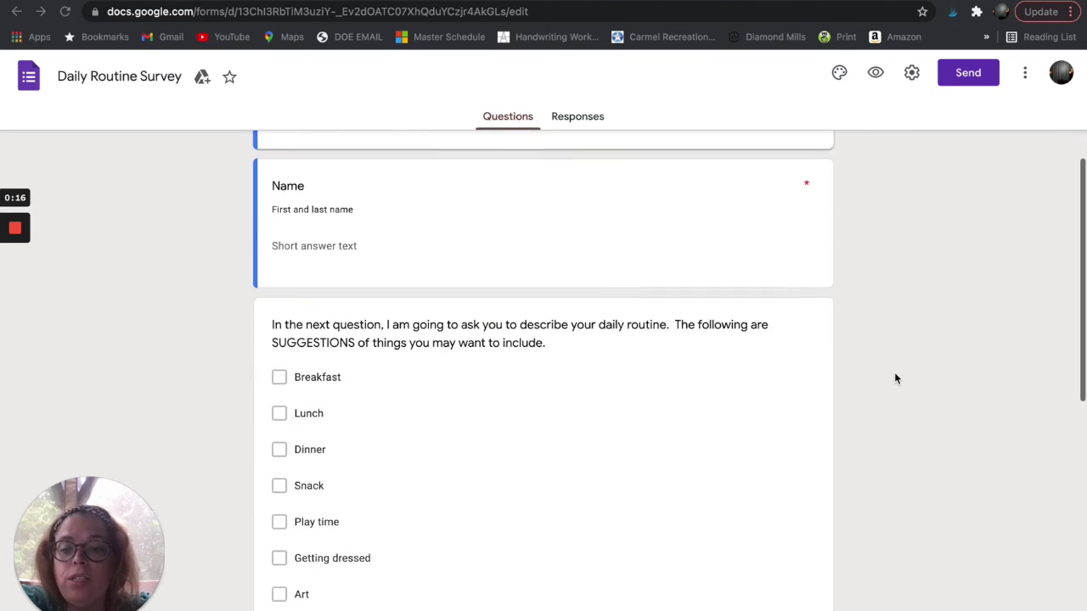
scroll(895, 378, "down", 2)
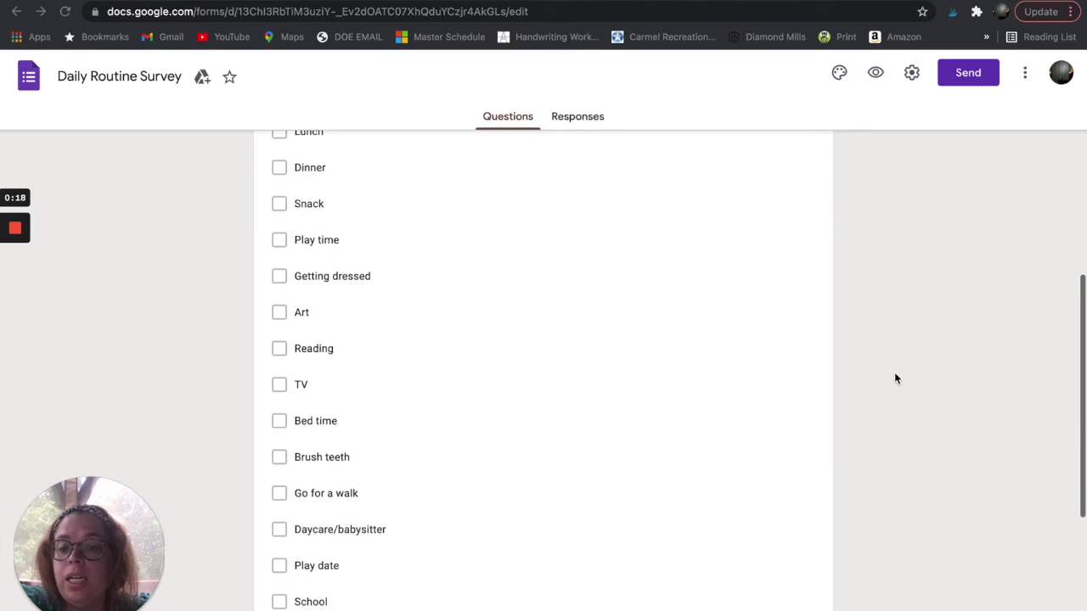
scroll(895, 378, "down", 2)
scroll(895, 376, "down", 2)
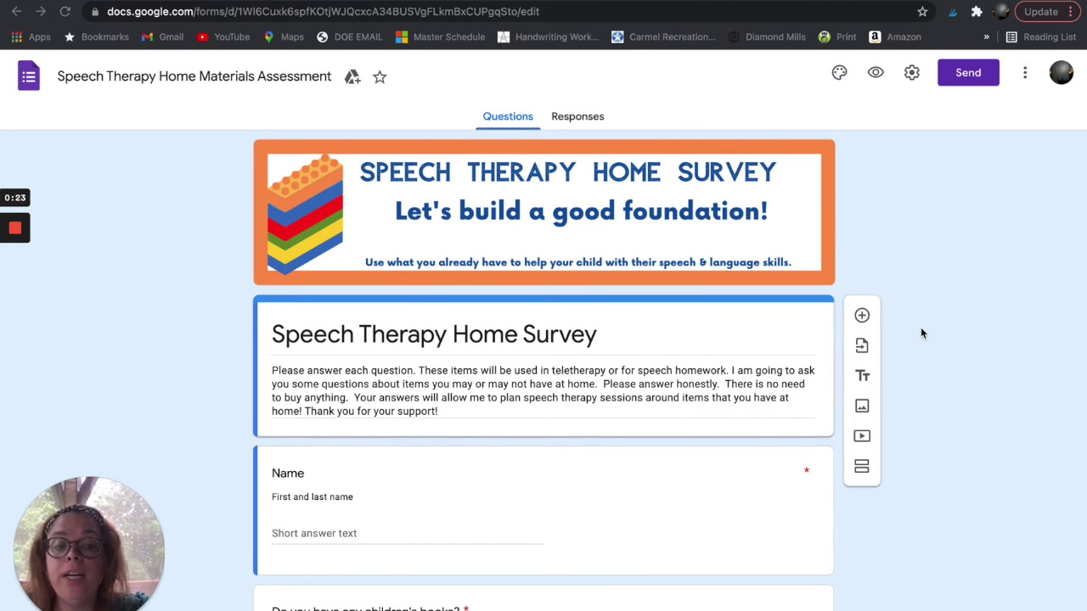
scroll(923, 332, "down", 2)
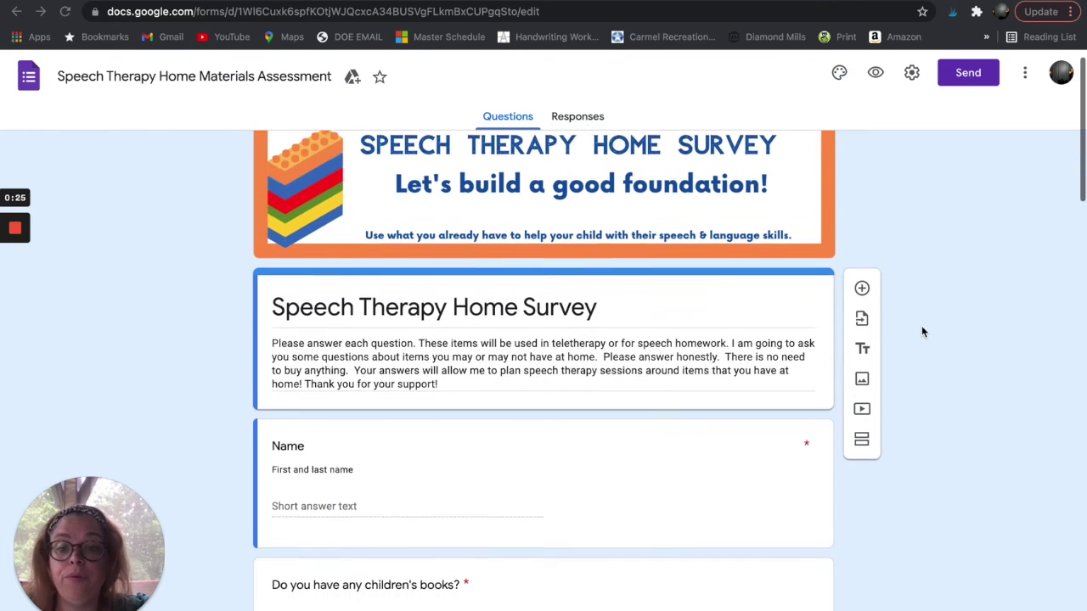
scroll(923, 332, "down", 1)
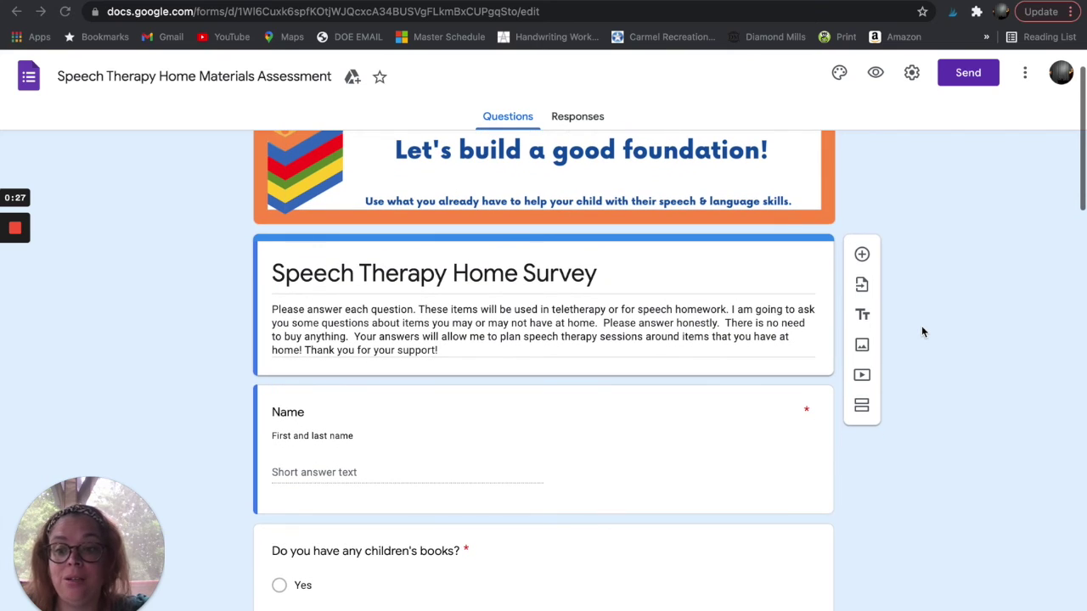
scroll(923, 332, "down", 5)
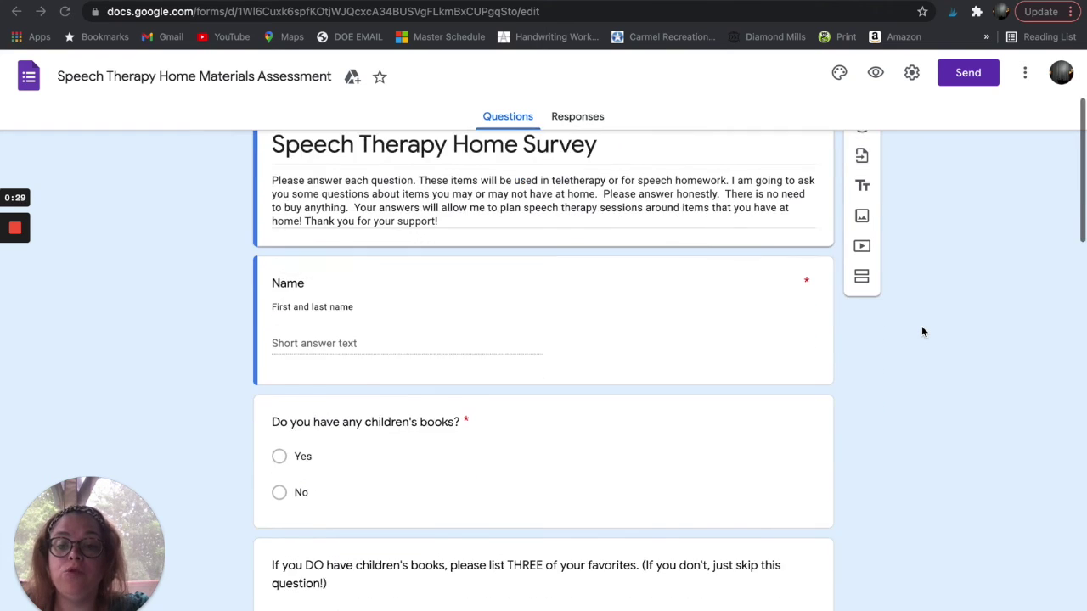
scroll(923, 332, "down", 3)
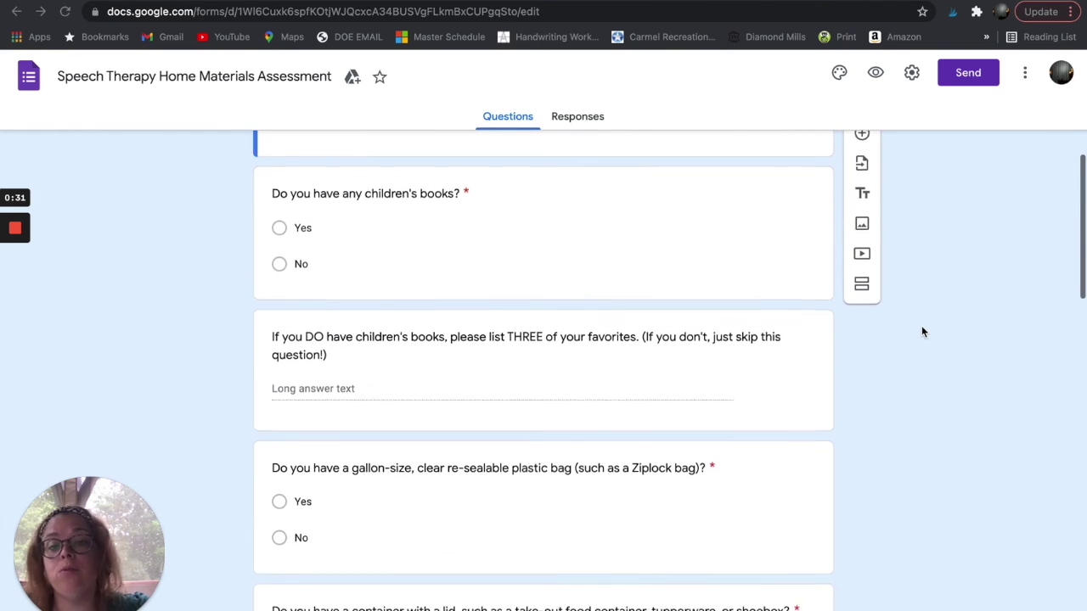
scroll(923, 332, "down", 3)
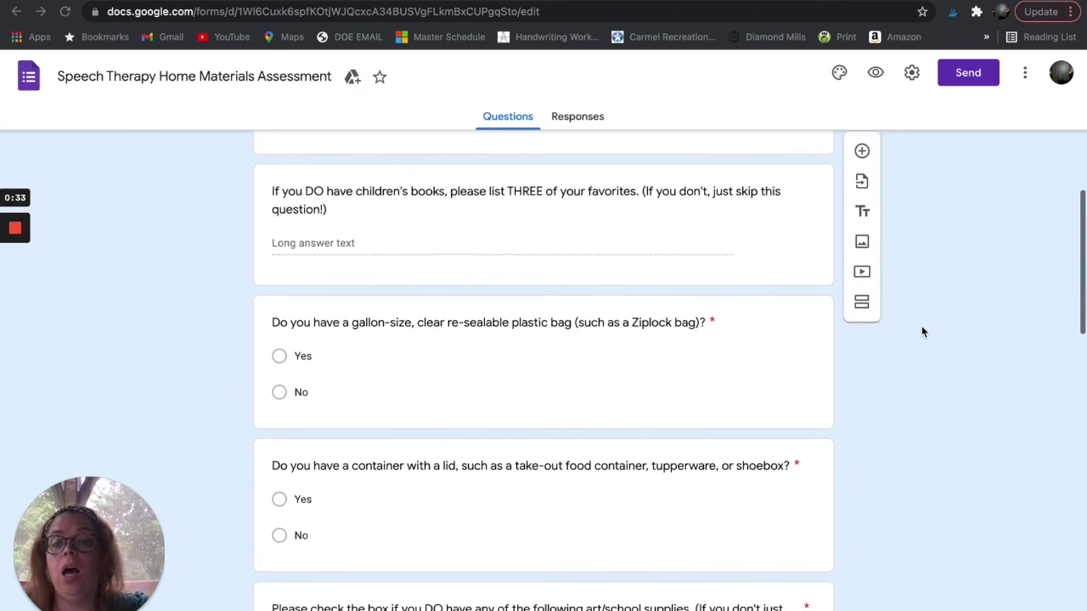
scroll(924, 332, "down", 1)
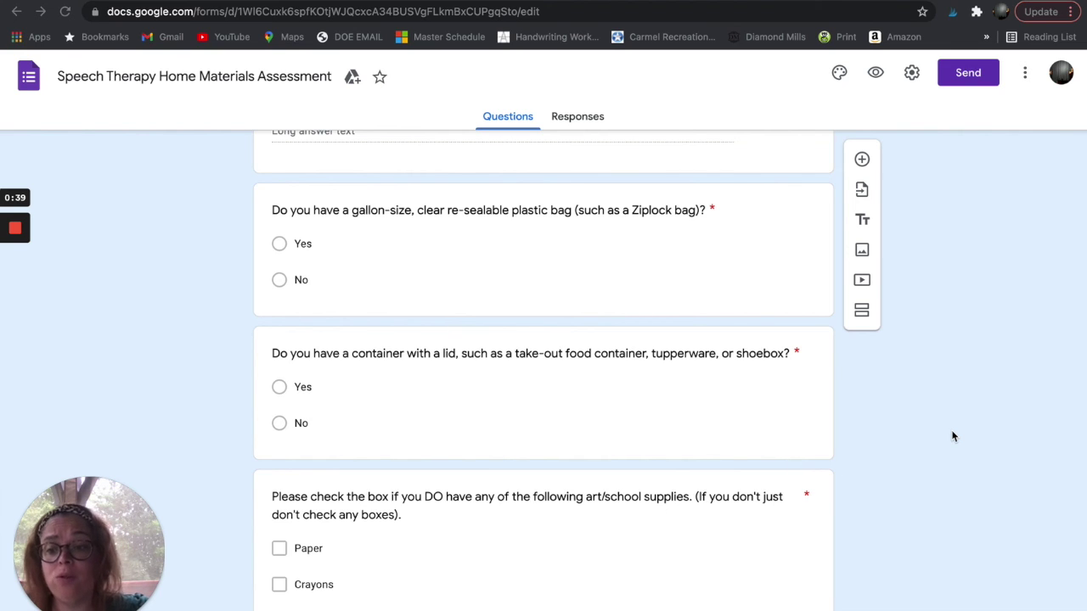
scroll(941, 437, "down", 4)
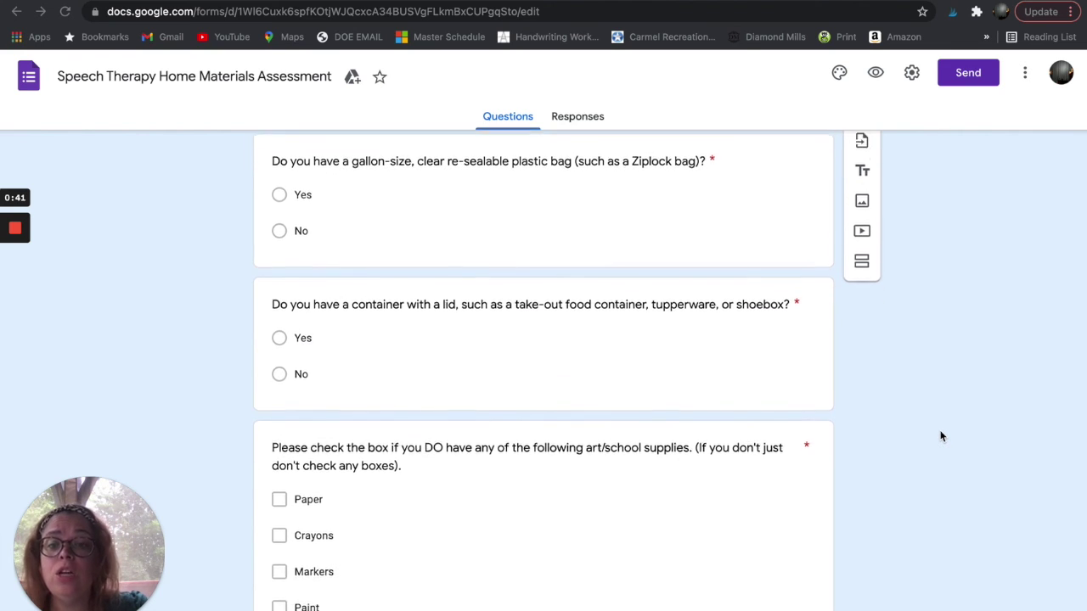
scroll(941, 439, "down", 4)
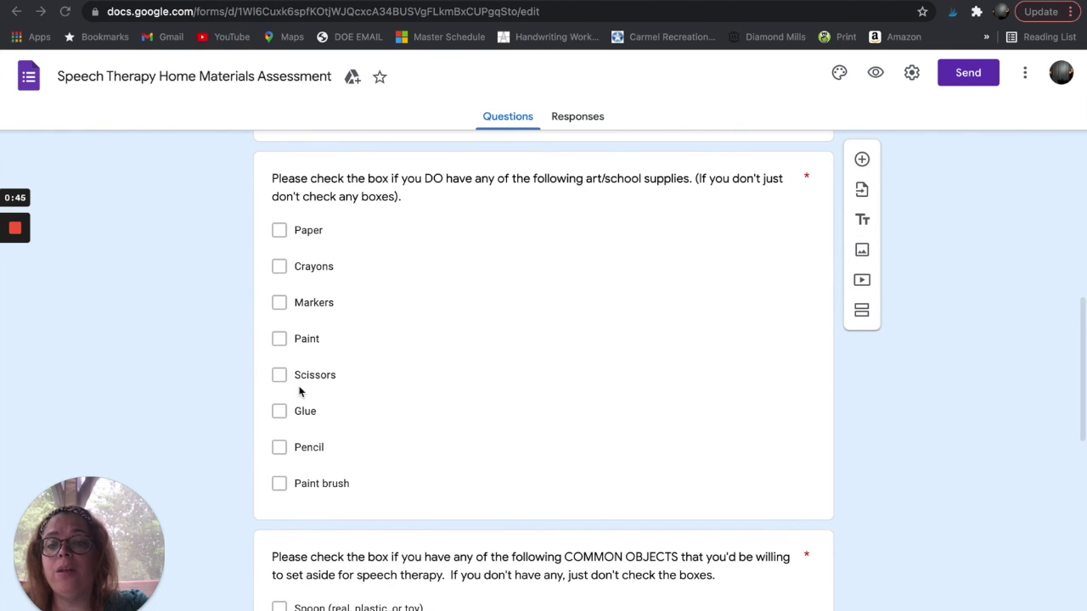
scroll(867, 504, "down", 4)
scroll(867, 506, "down", 4)
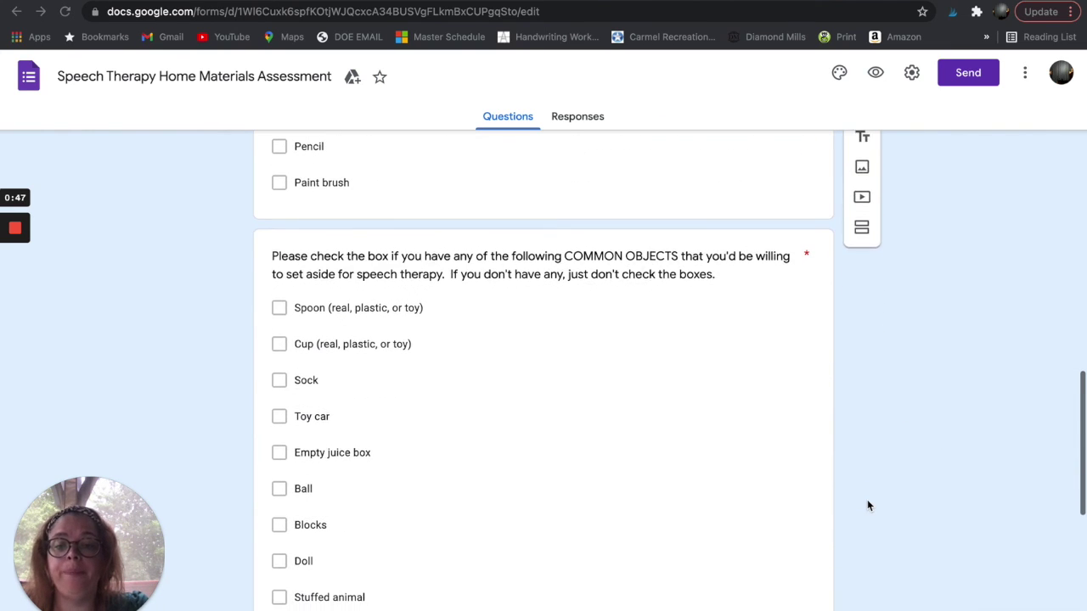
scroll(416, 605, "down", 12)
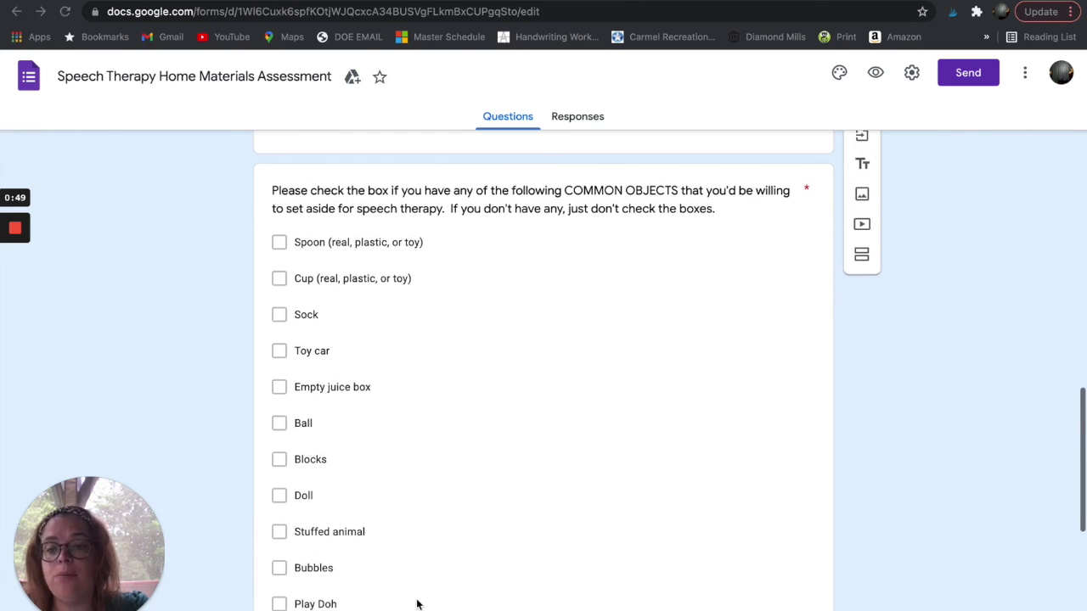
scroll(416, 605, "down", 1)
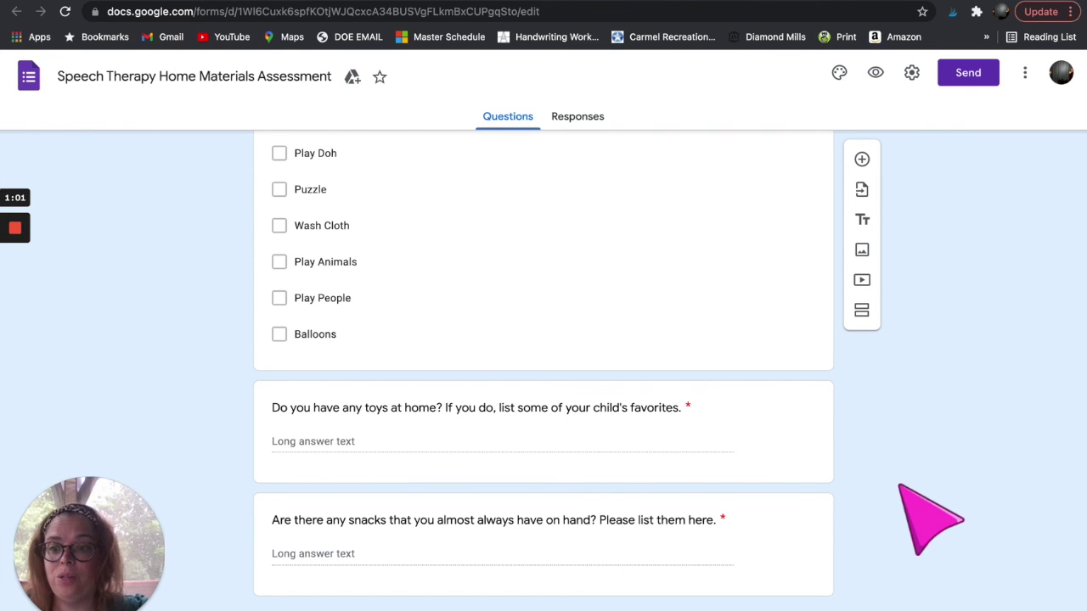
scroll(934, 235, "up", 3)
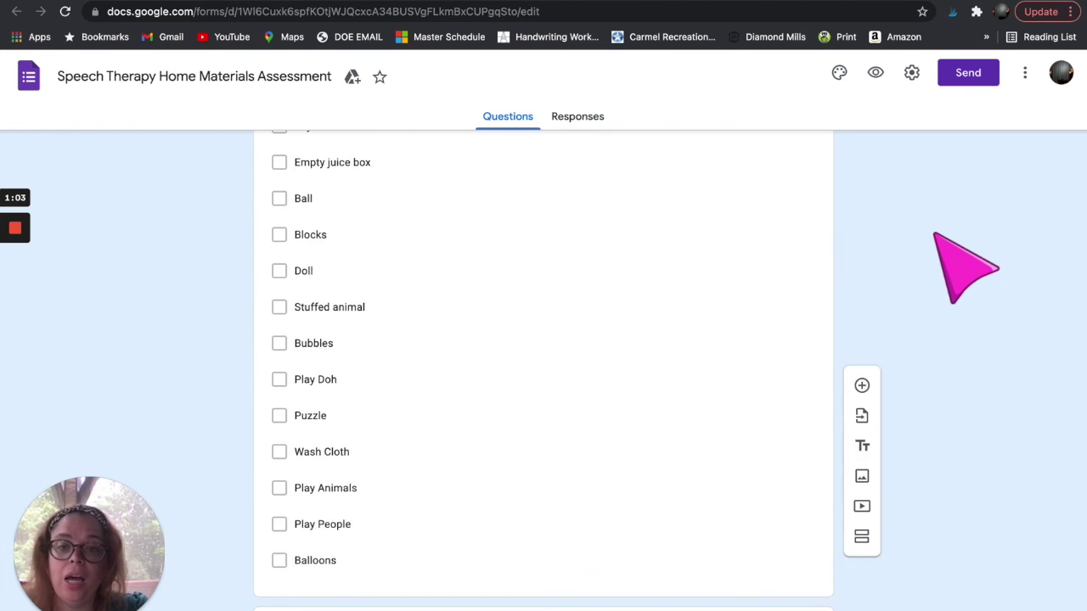
scroll(934, 234, "up", 4)
scroll(936, 236, "down", 3)
scroll(879, 321, "up", 2)
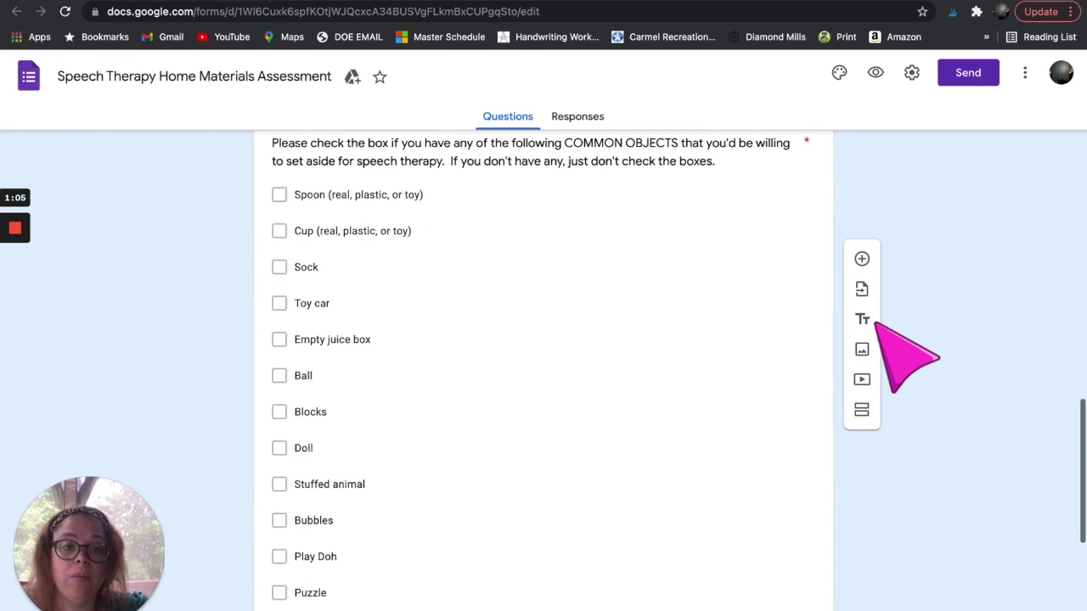